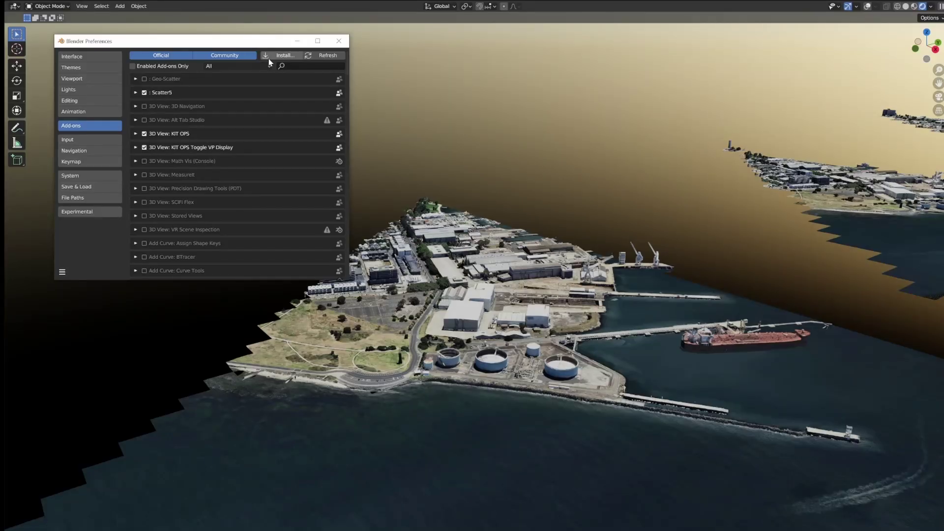
click(269, 58)
click(152, 194)
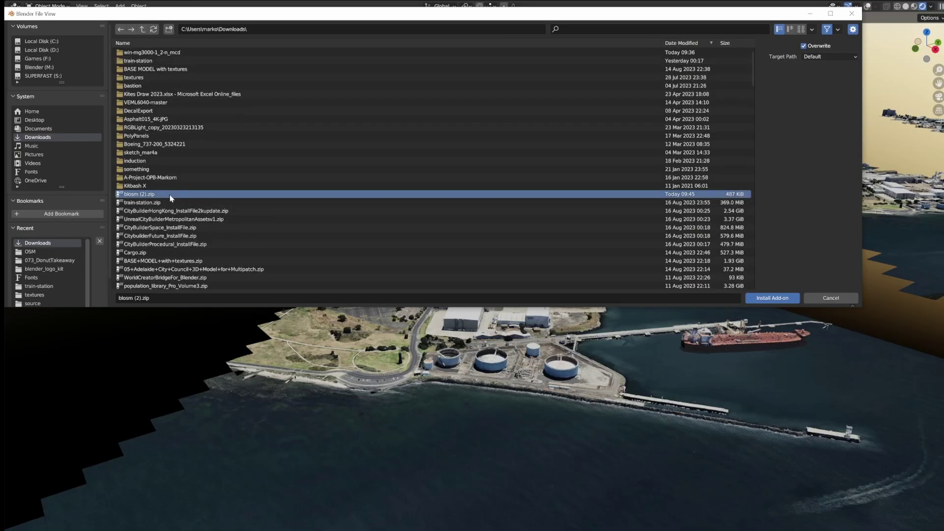
click(829, 300)
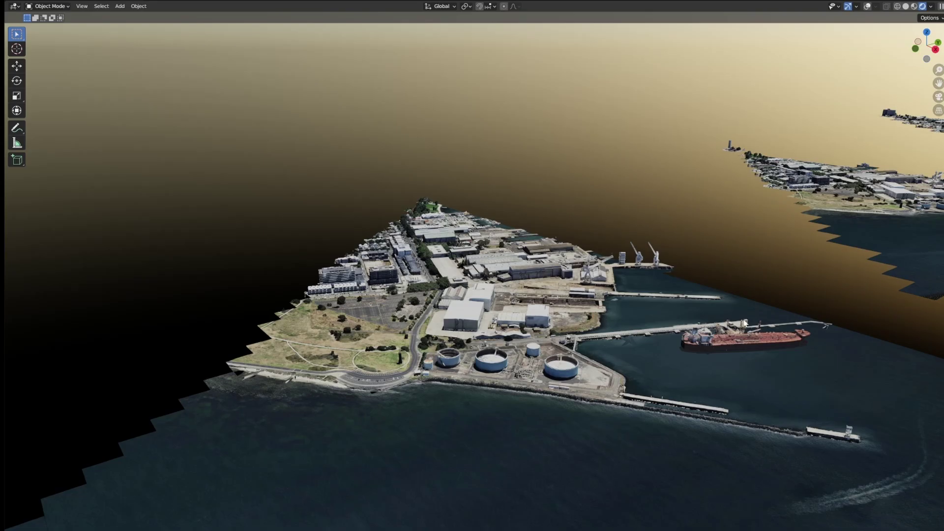
Step: Show the sidebar with the Blosm add-on settings and widen it until the extent labels are readable
key(n)
scroll(943, 442, down, 8)
click(942, 468)
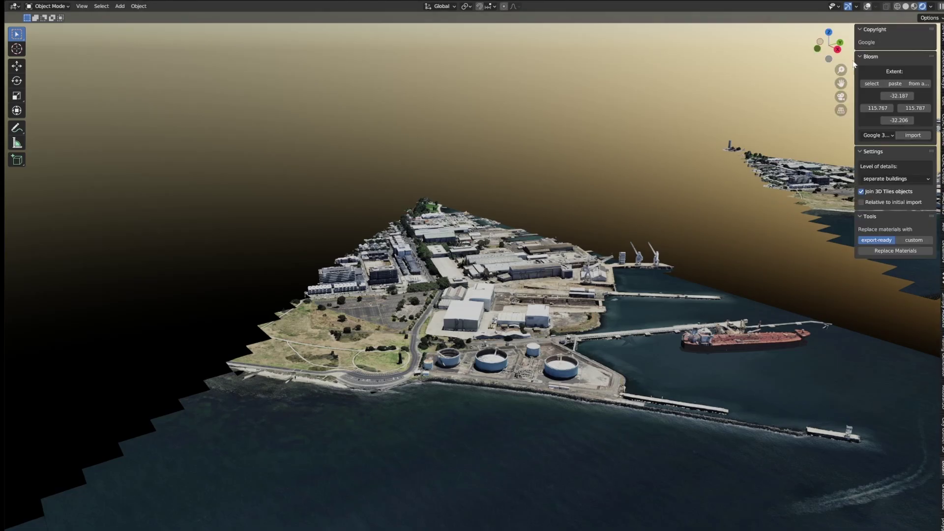
drag(854, 92, 809, 92)
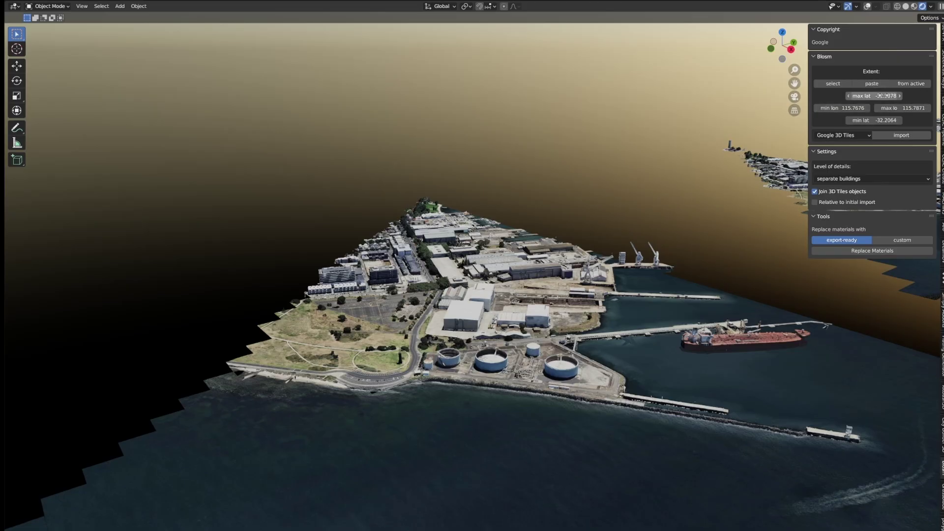
Step: Open Blosm's web map for choosing the extent and navigate to the main square in central Zagreb
click(834, 85)
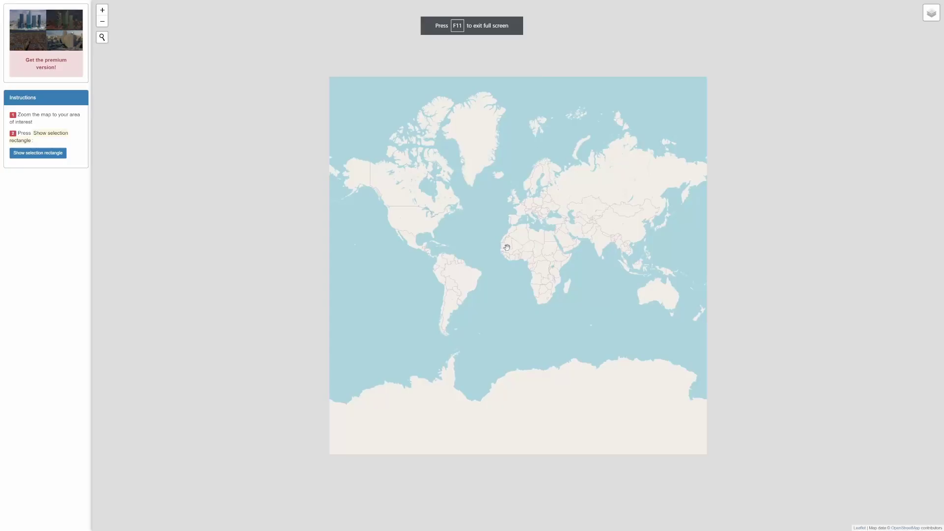
drag(620, 286, 544, 281)
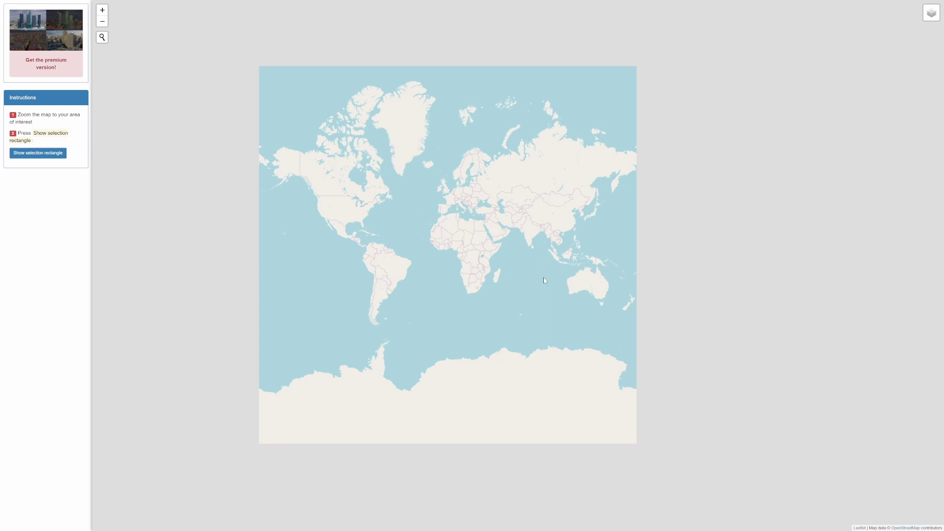
drag(354, 182, 328, 149)
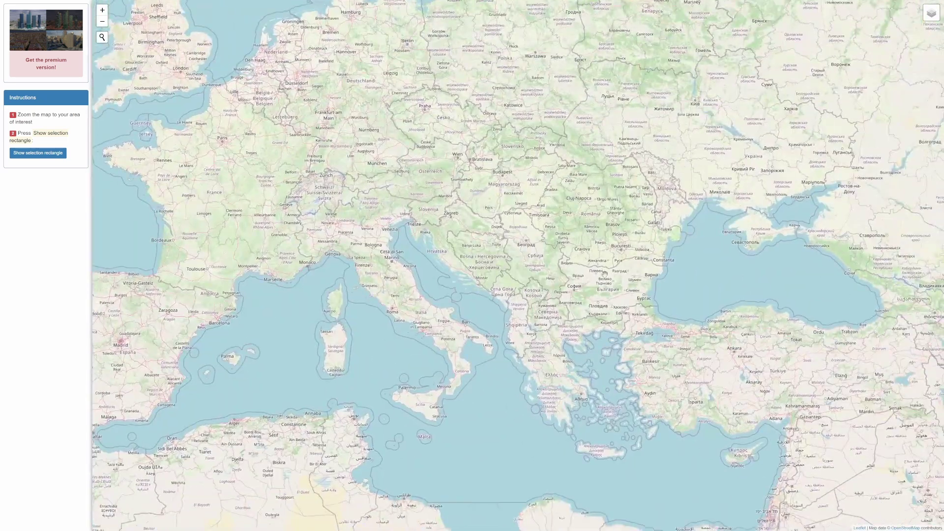
drag(442, 231, 304, 41)
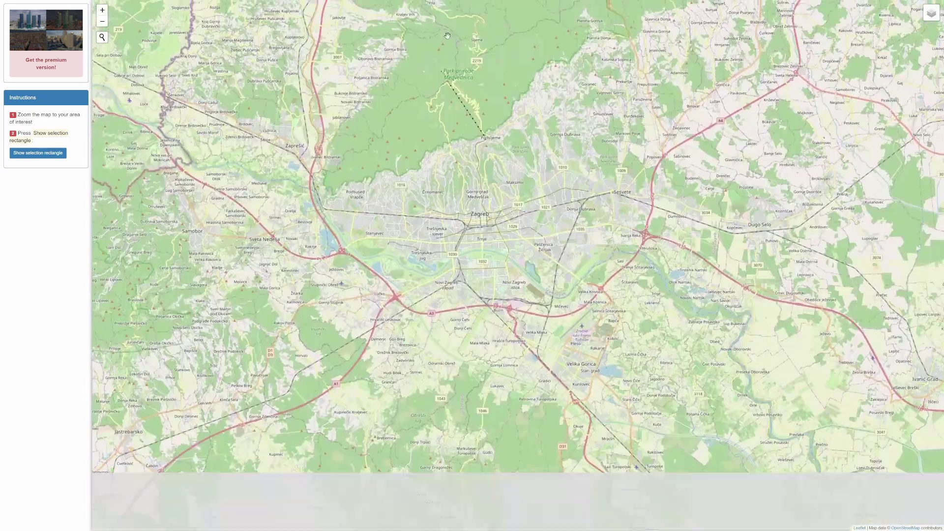
scroll(484, 147, up, 5)
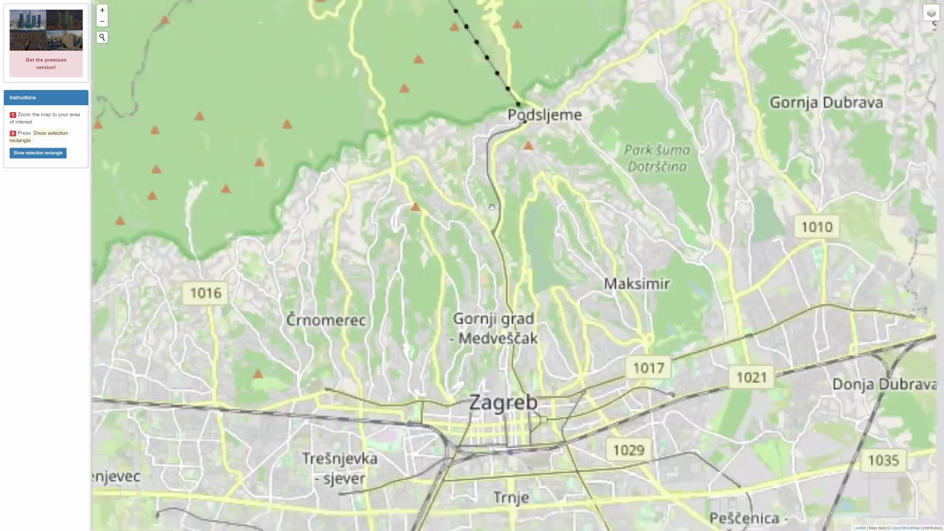
scroll(492, 320, up, 3)
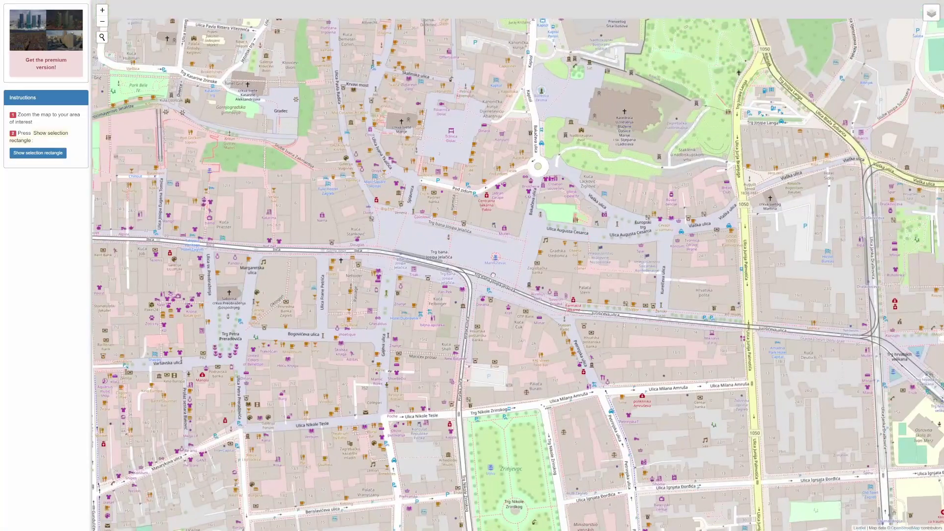
drag(494, 275, 508, 288)
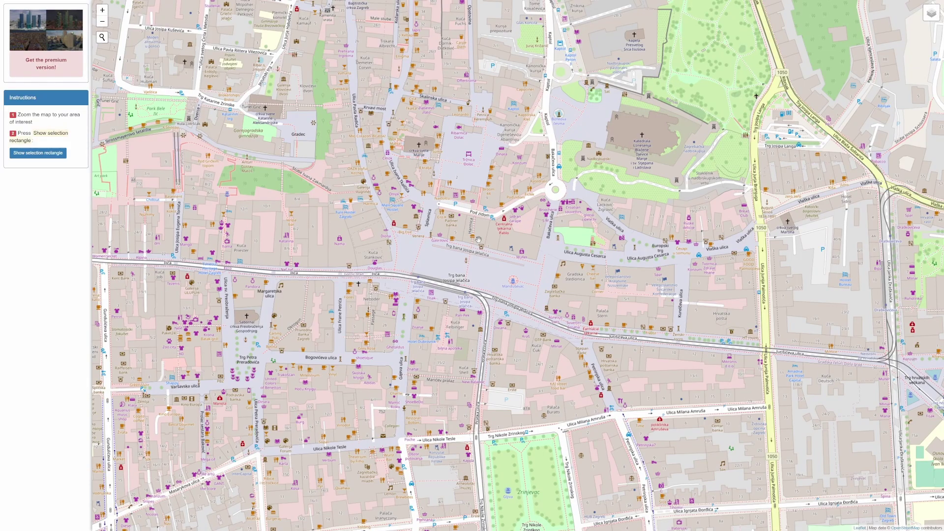
Step: Show the selection rectangle, shrink it to about 0.2 x 0.2 km around the main square, and copy its coordinates
click(55, 155)
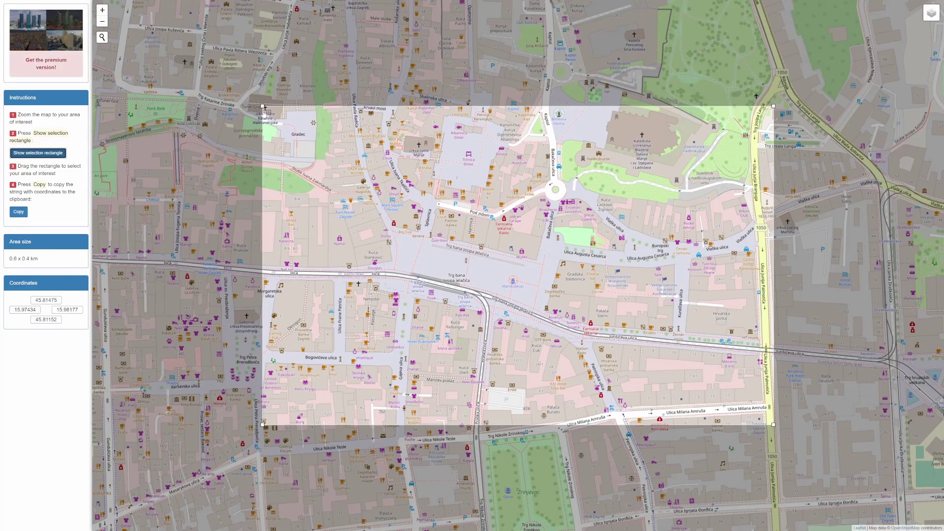
drag(263, 106, 380, 149)
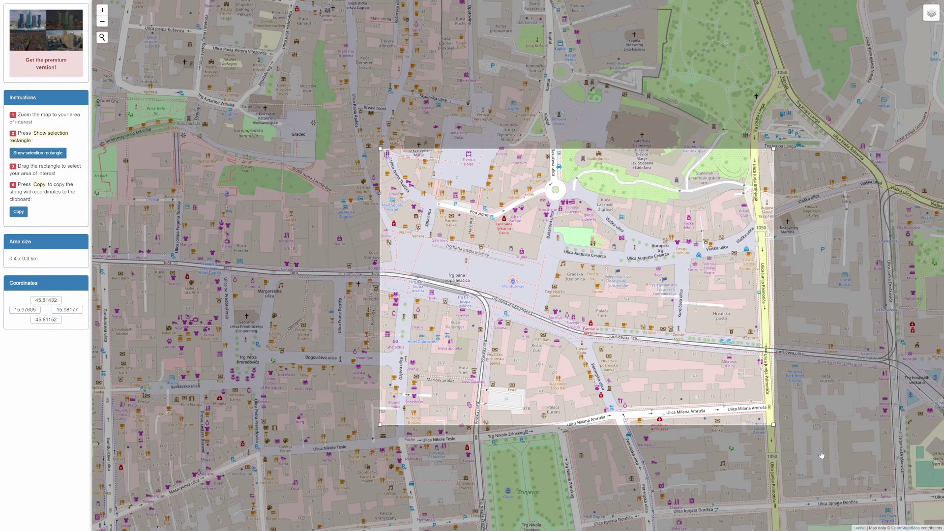
drag(774, 425, 576, 370)
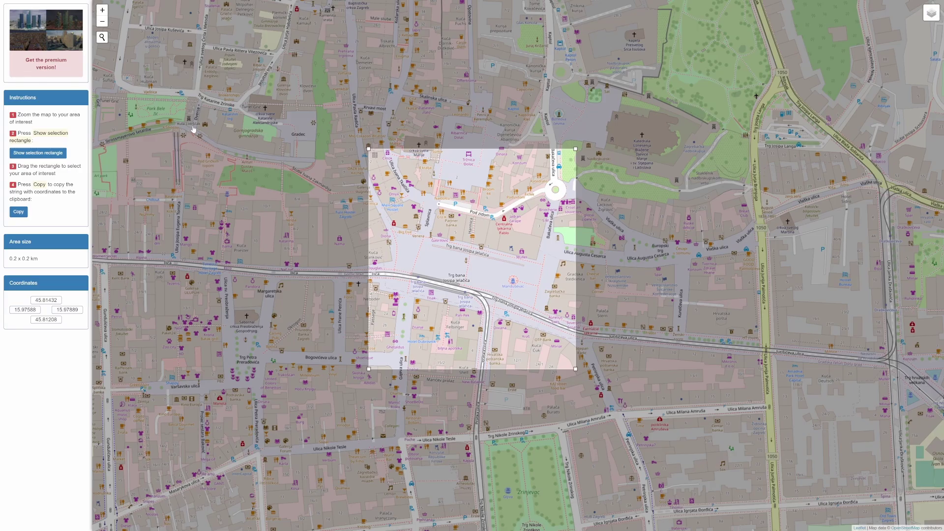
click(23, 214)
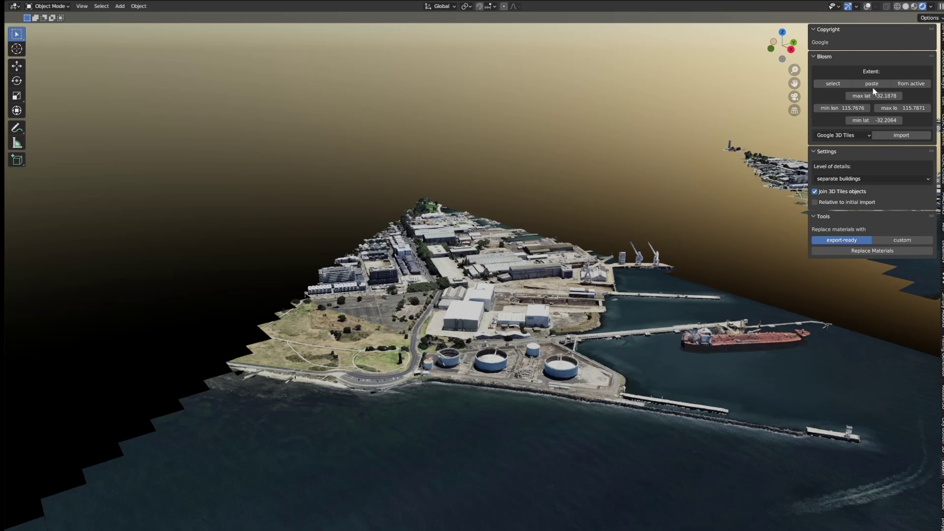
Step: Paste the copied coordinates into the Blosm extent in Blender and choose Google 3D Tiles as the import type
click(873, 84)
click(842, 136)
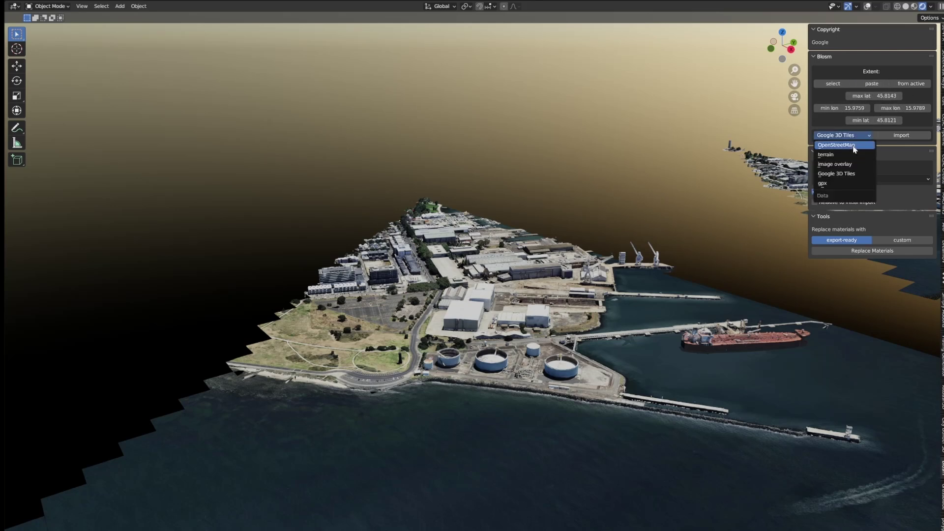
click(854, 174)
Step: Review the level of details options alongside the largest, coarsest harbour import in the row of samples
click(853, 179)
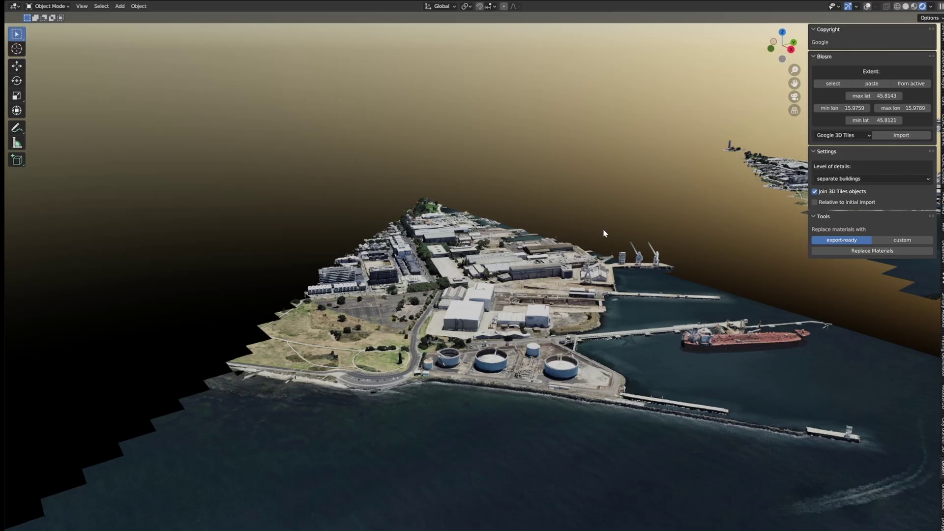
scroll(634, 216, down, 6)
middle_drag(687, 198, 580, 278)
scroll(735, 265, down, 2)
shift+middle_drag(736, 264, 597, 274)
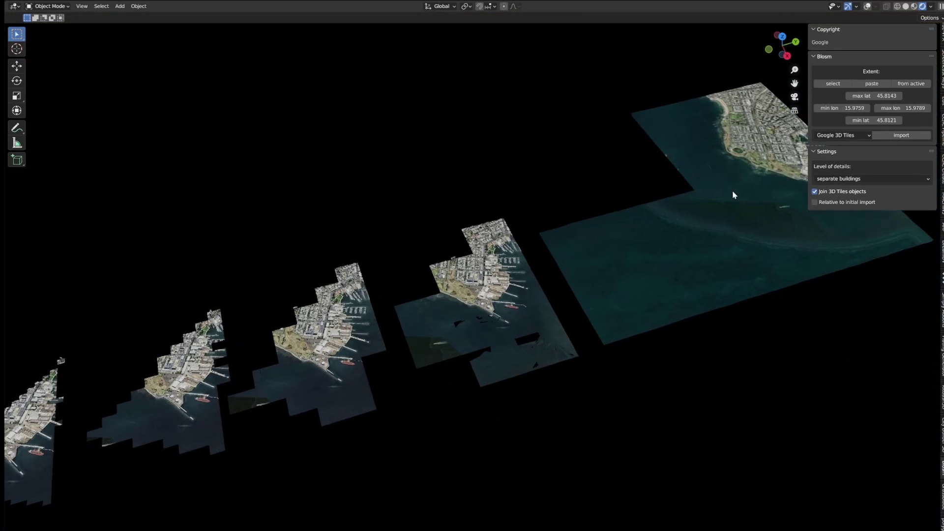
click(861, 179)
Step: Examine the buildings and docks of the most detailed harbour import at the far end of the row
shift+middle_drag(462, 284, 601, 231)
shift+middle_drag(407, 291, 640, 216)
scroll(493, 288, up, 8)
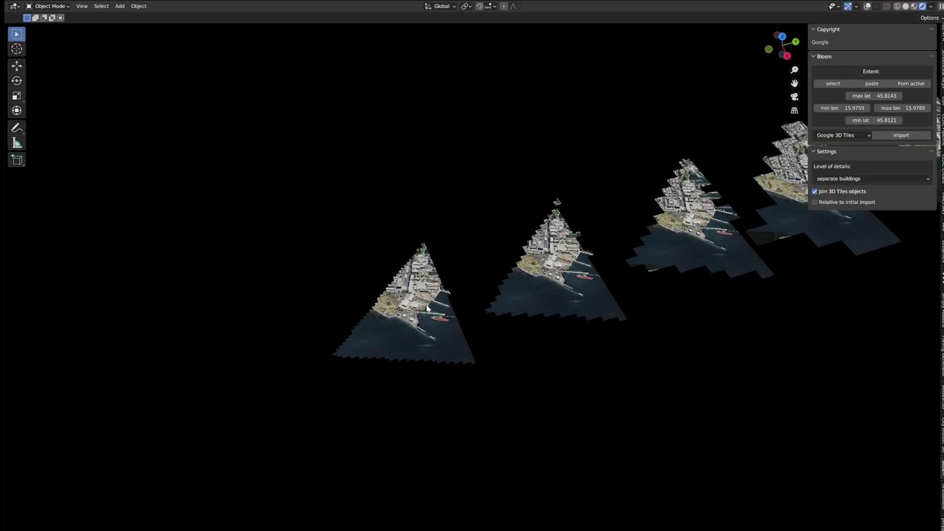
scroll(520, 281, up, 1)
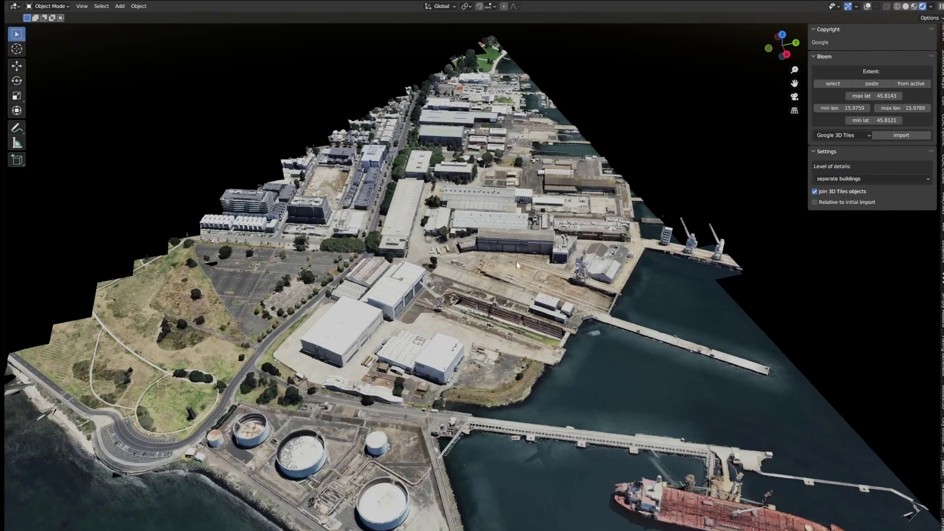
middle_drag(520, 281, 515, 256)
scroll(515, 256, up, 1)
click(861, 179)
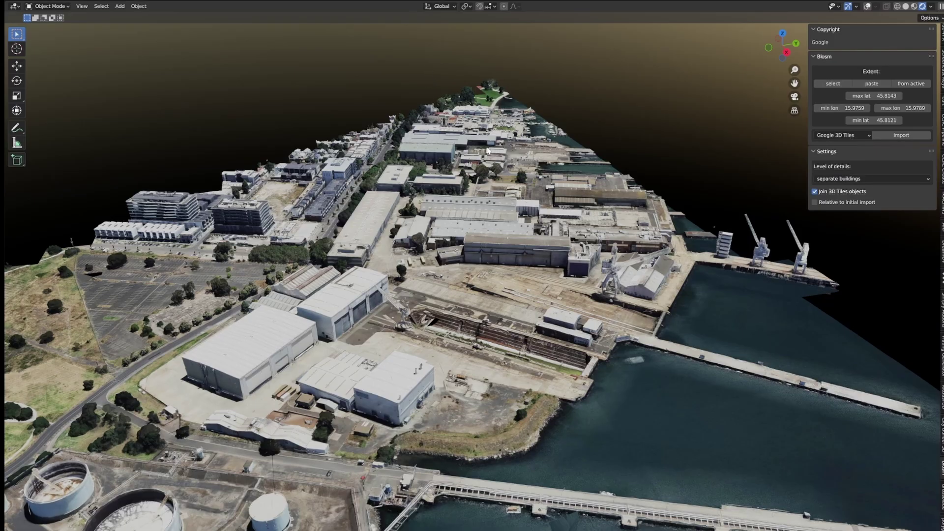
Step: Compare how building detail and covered area differ between the harbour imports along the row
scroll(524, 245, down, 3)
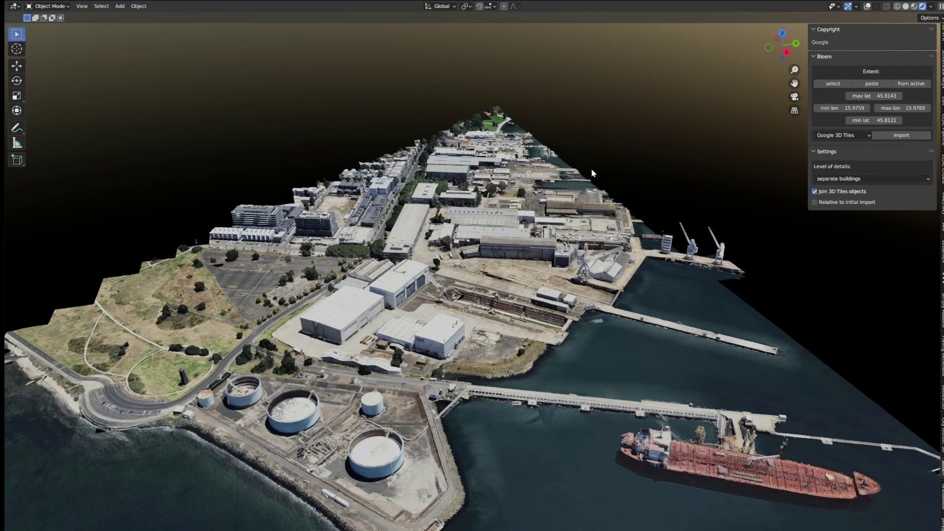
middle_drag(620, 202, 460, 245)
scroll(388, 220, down, 2)
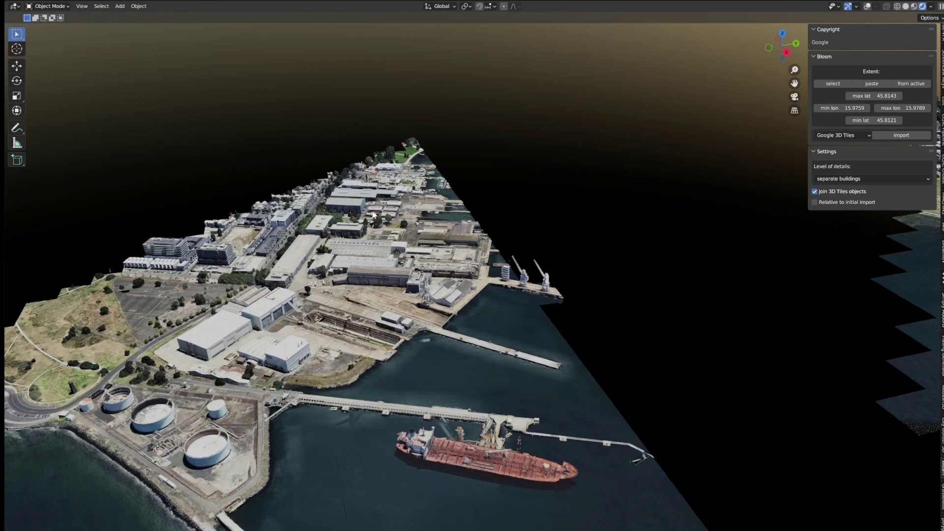
scroll(524, 318, down, 2)
scroll(521, 299, down, 1)
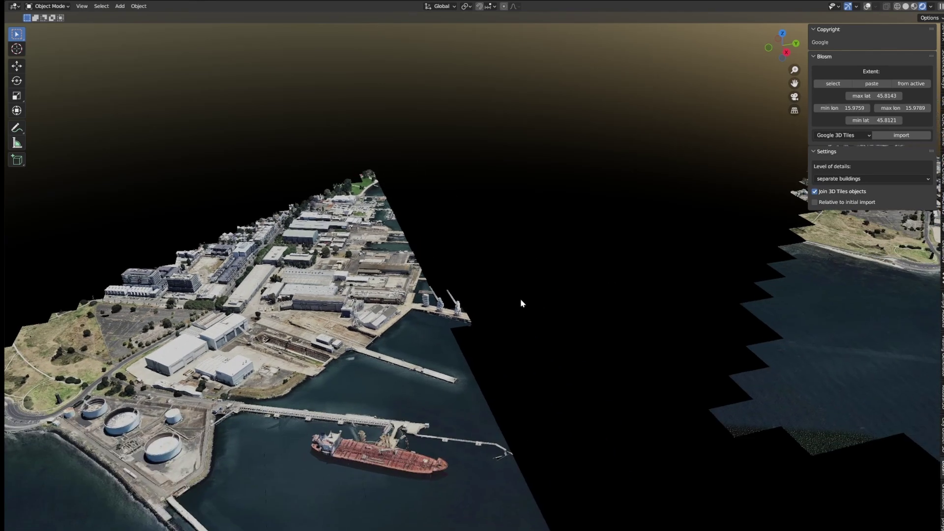
scroll(559, 294, down, 3)
scroll(513, 309, down, 2)
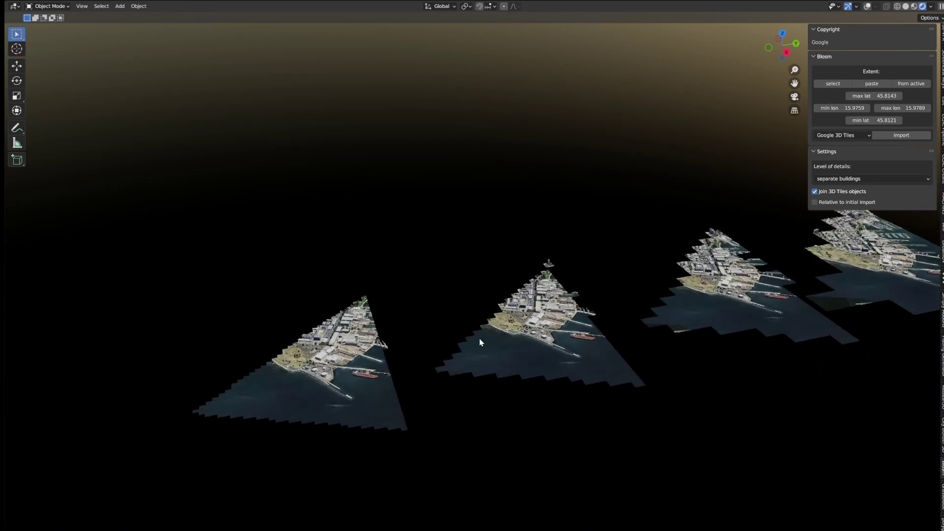
shift+middle_drag(589, 300, 410, 303)
middle_drag(472, 314, 479, 308)
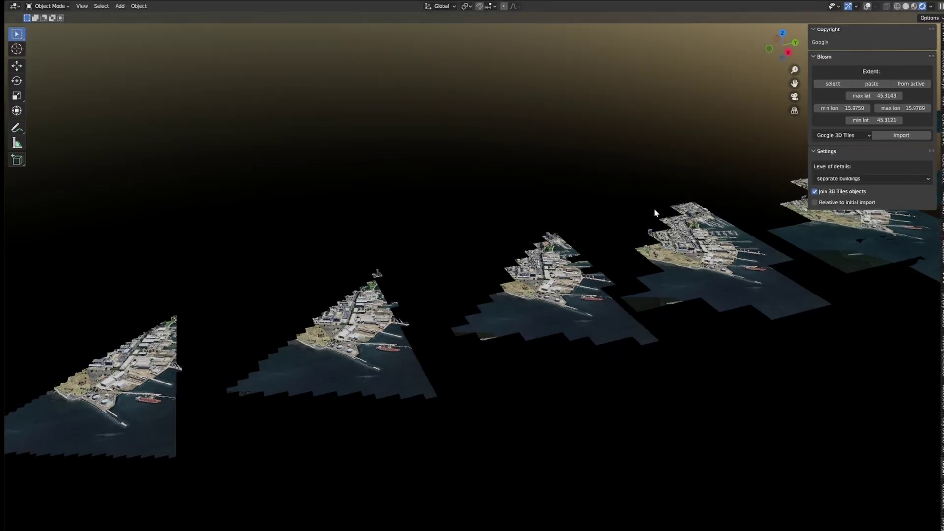
middle_drag(628, 238, 622, 238)
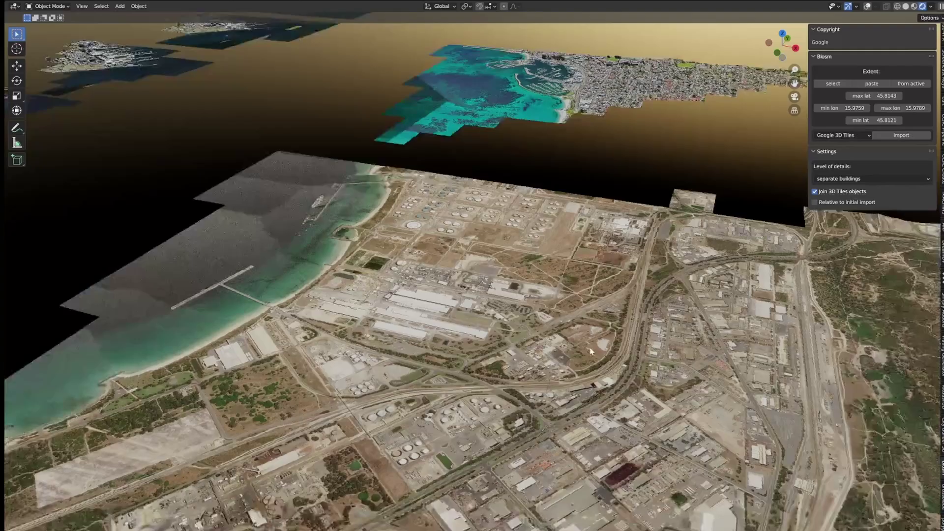
Step: Look over the coastal imports beside the harbour samples and set the level of details to separate buildings
scroll(589, 361, down, 2)
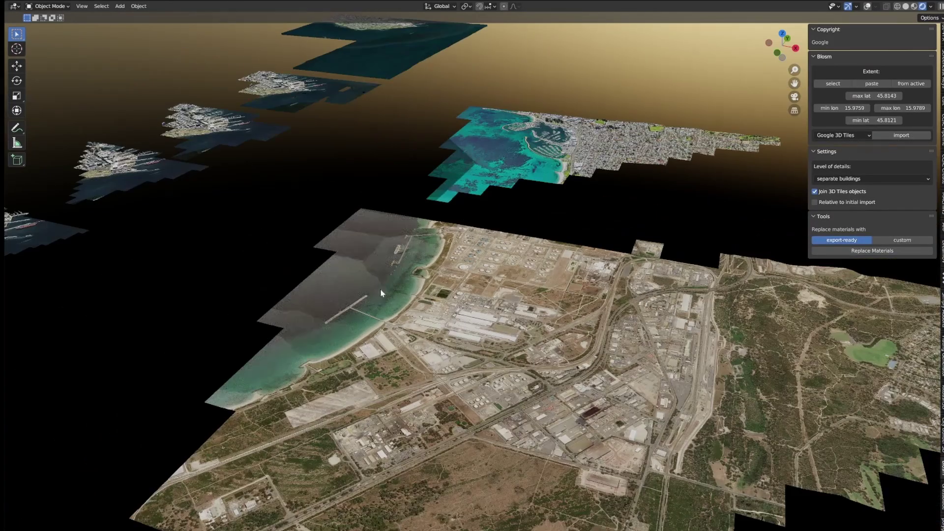
click(848, 179)
middle_drag(509, 270, 625, 274)
scroll(624, 273, down, 2)
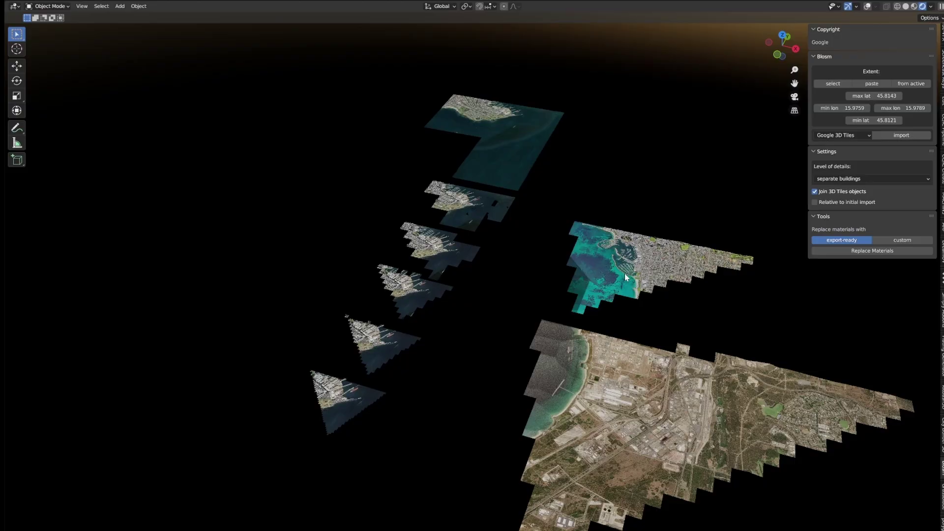
scroll(628, 346, down, 2)
shift+middle_drag(694, 372, 678, 386)
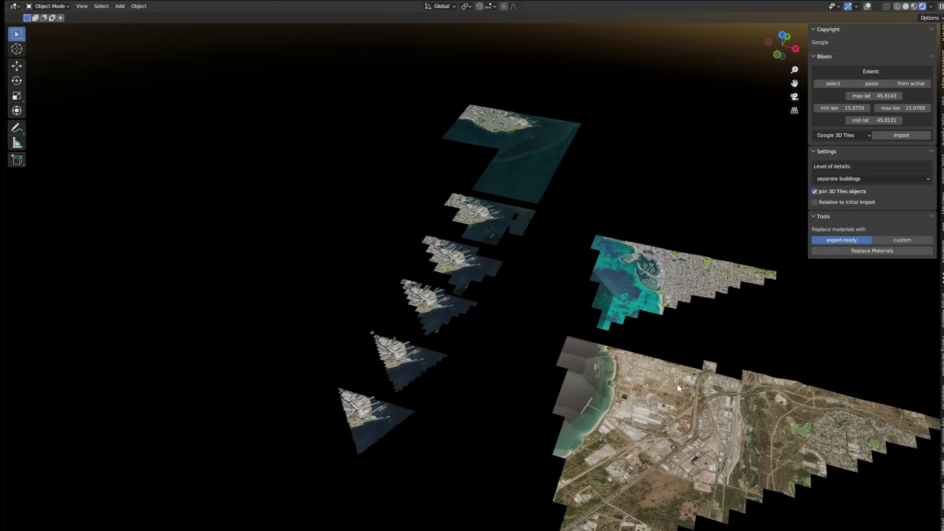
click(905, 179)
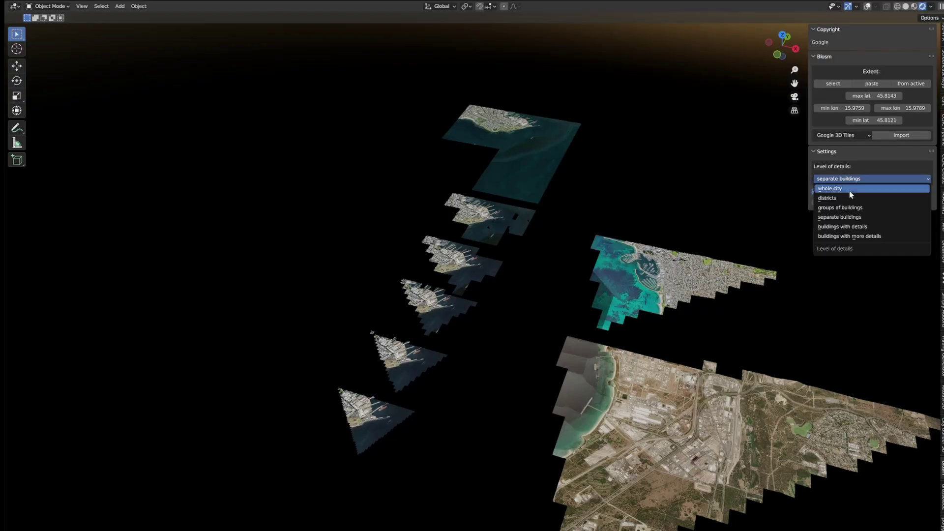
click(860, 217)
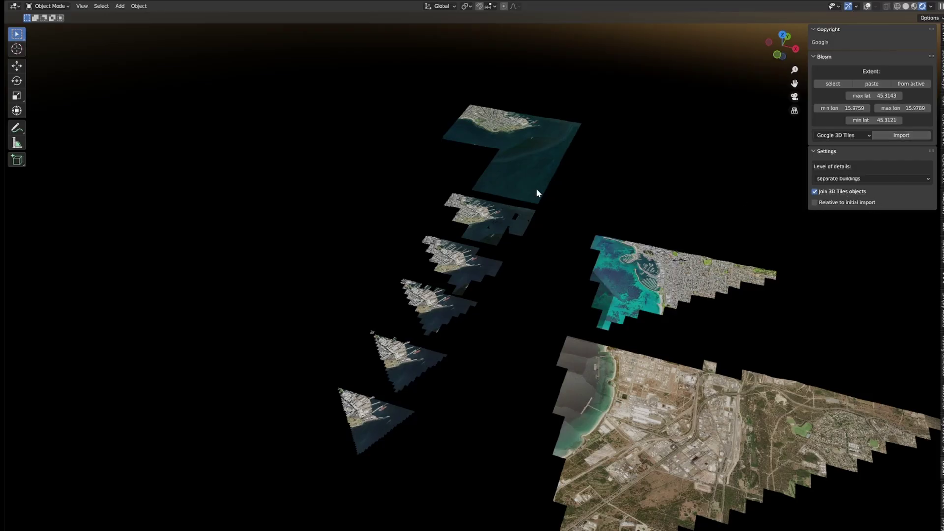
Step: Examine the coarser harbour imports and their placement relative to the neighbouring tile sets
scroll(524, 161, up, 5)
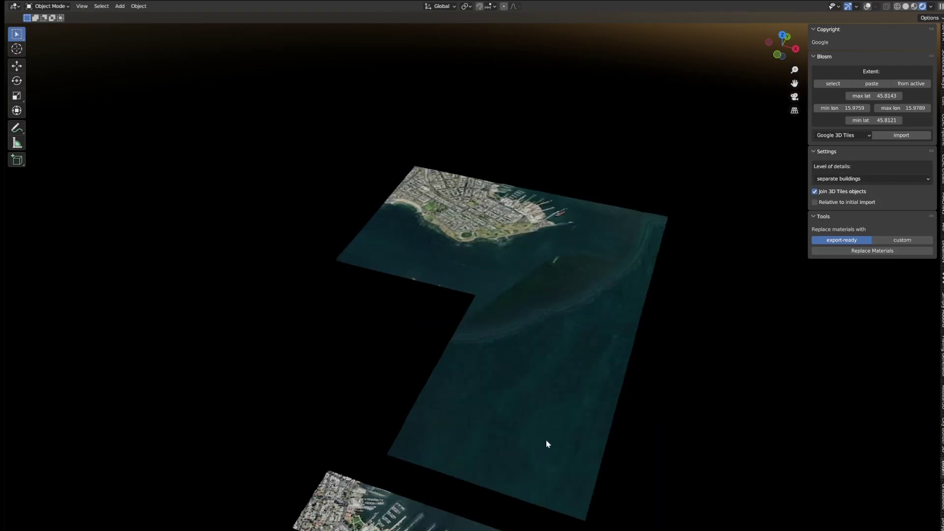
shift+middle_drag(548, 444, 601, 267)
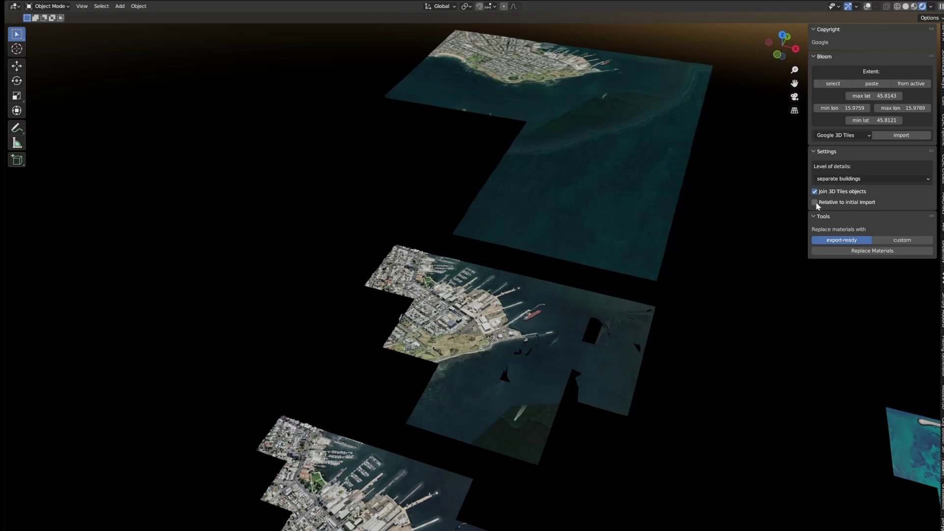
shift+middle_drag(707, 232, 588, 168)
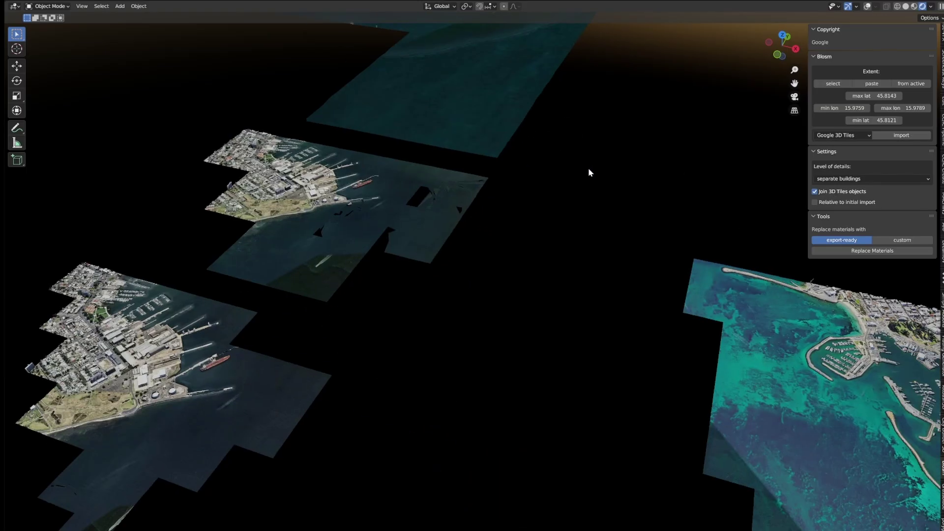
Step: Import the Google 3D Tiles of central Zagreb with the level of details at separate buildings
scroll(600, 204, down, 8)
click(587, 287)
middle_drag(587, 287, 544, 294)
scroll(546, 293, up, 2)
click(902, 136)
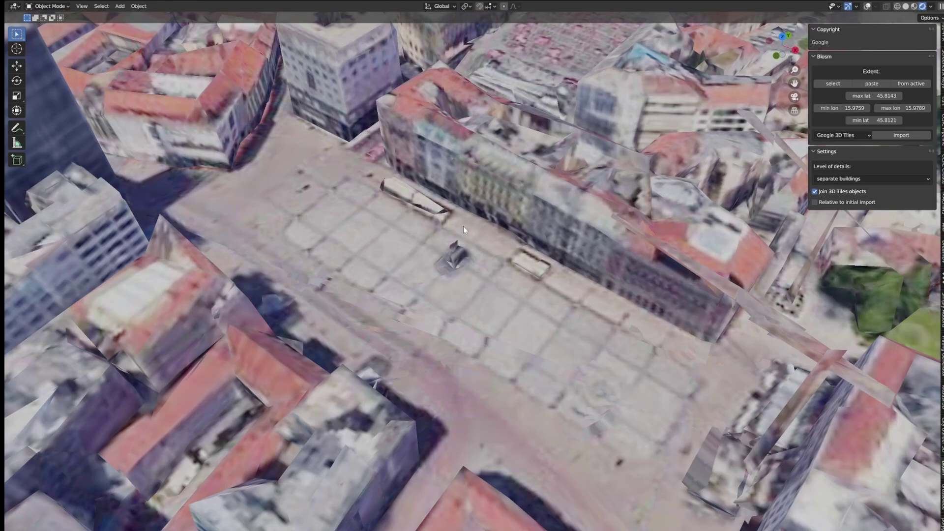
Step: Scale down the imported Zagreb model and move it horizontally, locking Z, clear of the harbour tiles
scroll(464, 226, down, 5)
middle_drag(464, 226, 487, 233)
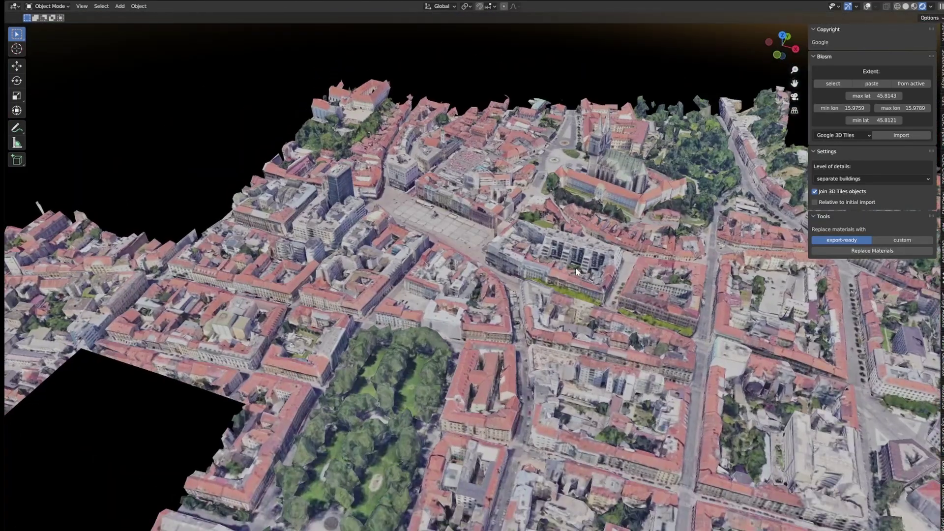
key(s)
key(Escape)
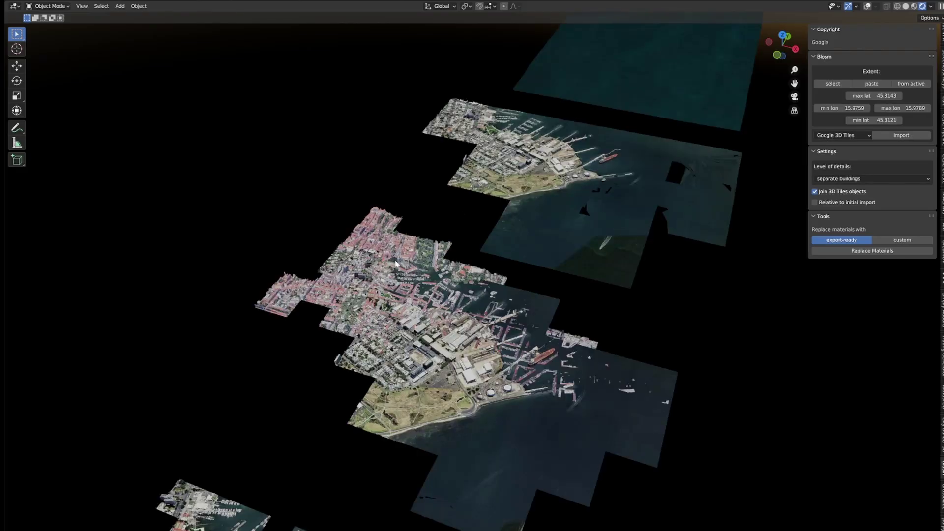
key(g)
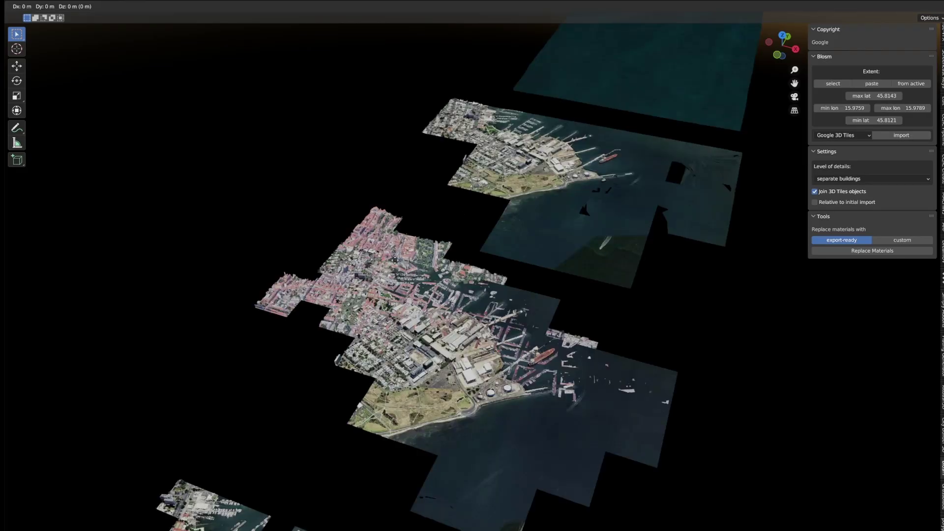
key(shift+z)
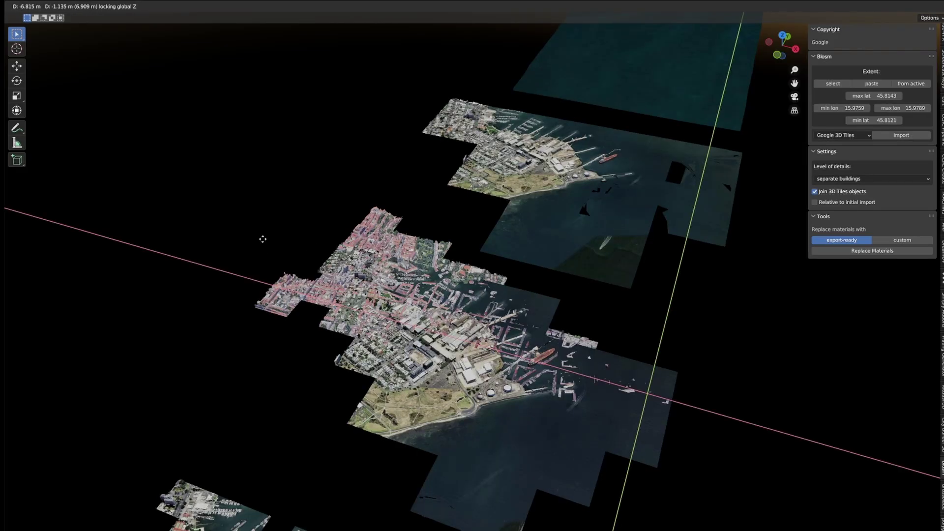
click(268, 238)
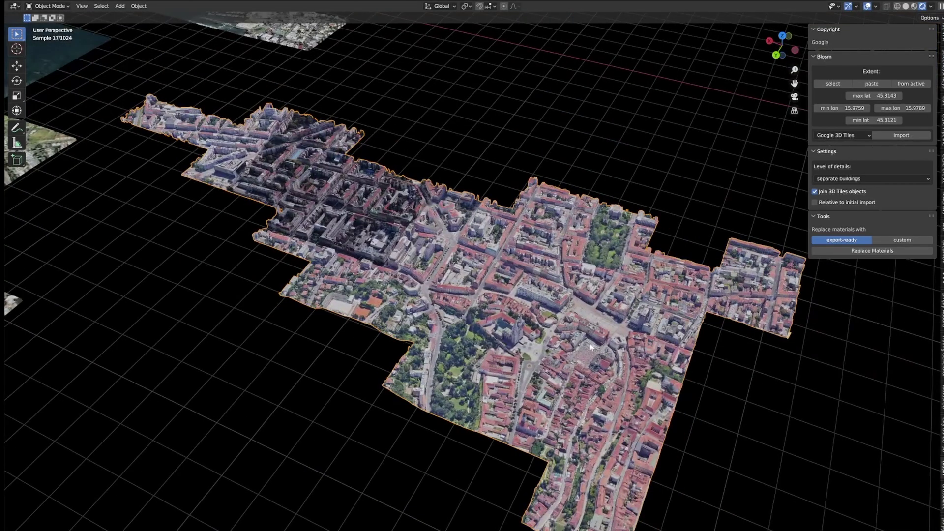
Step: Deselect the Zagreb model and examine the cathedral and surrounding roofs at the separate buildings level
scroll(591, 347, down, 5)
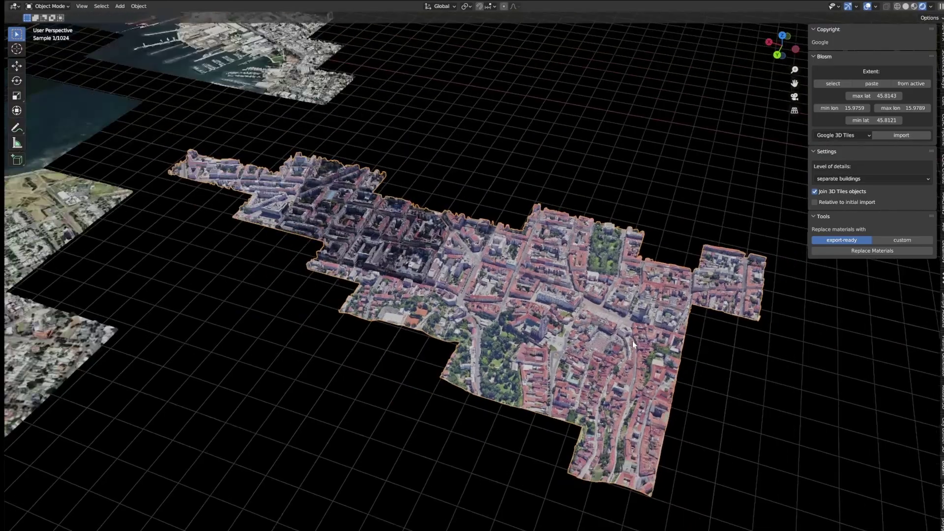
click(688, 385)
scroll(643, 341, up, 4)
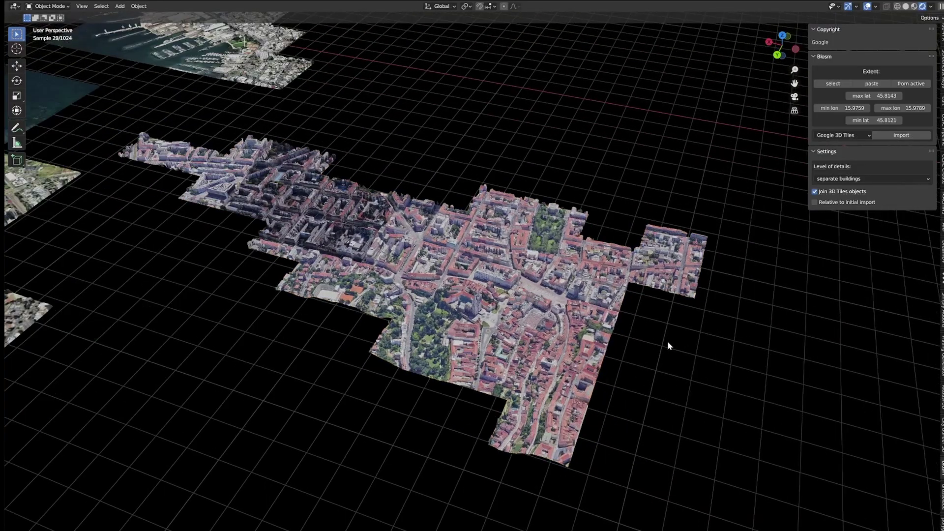
scroll(668, 341, up, 4)
scroll(571, 332, up, 6)
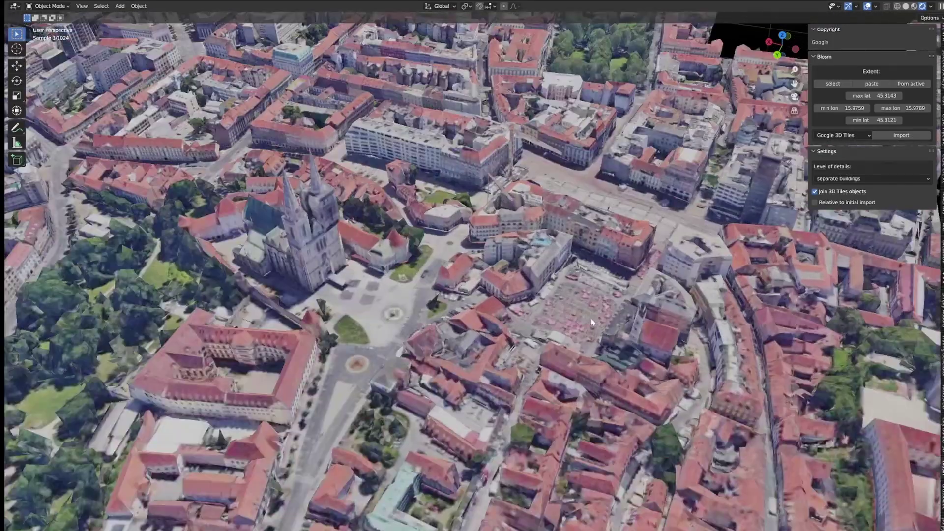
scroll(545, 302, up, 2)
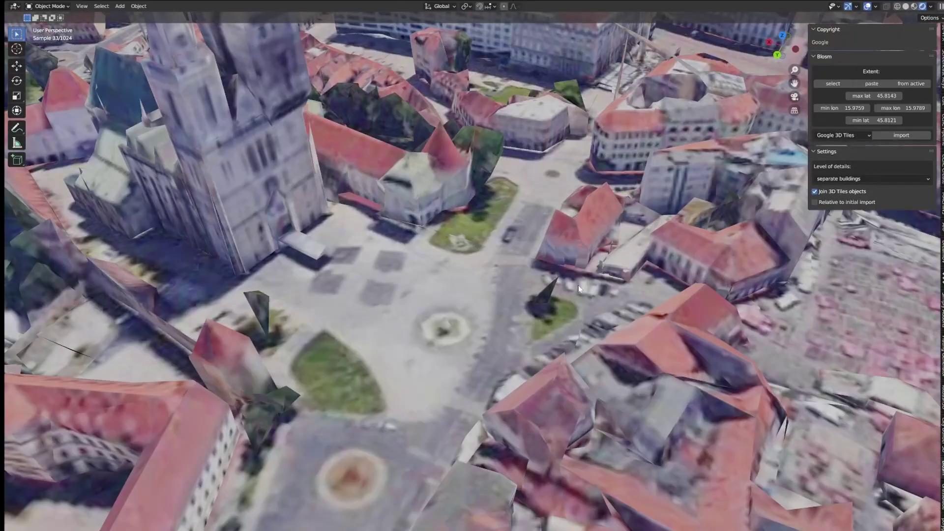
Step: Inspect the main square with its neighbouring buildings and the overall area covered by the separate-buildings import
middle_drag(578, 287, 503, 279)
scroll(503, 278, down, 6)
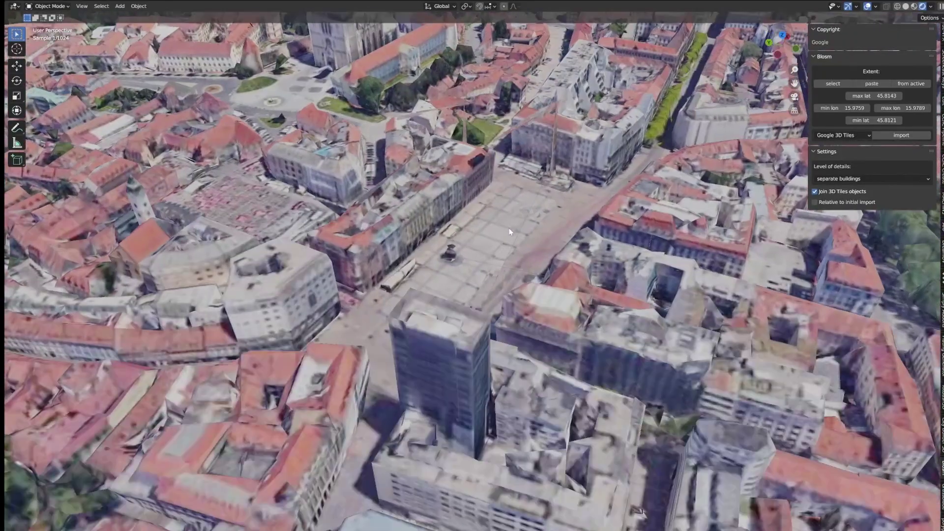
middle_drag(510, 233, 645, 174)
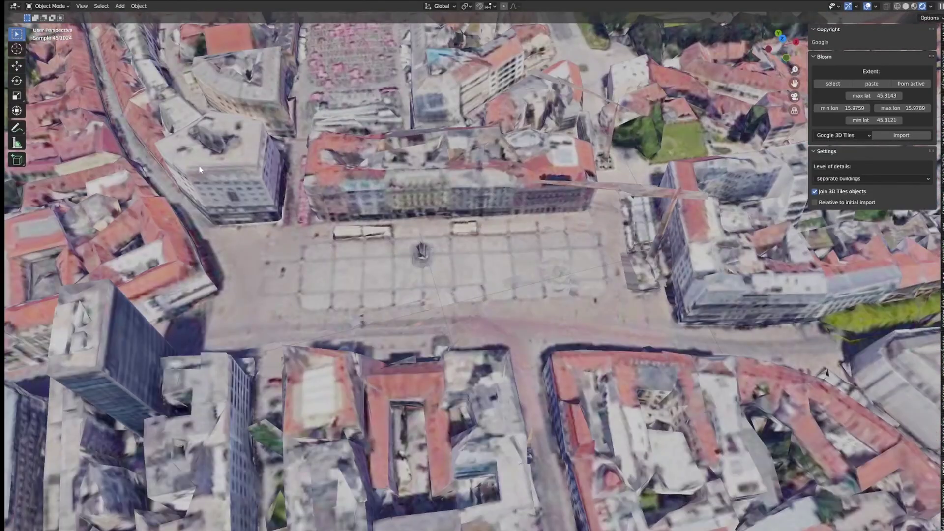
scroll(520, 209, down, 6)
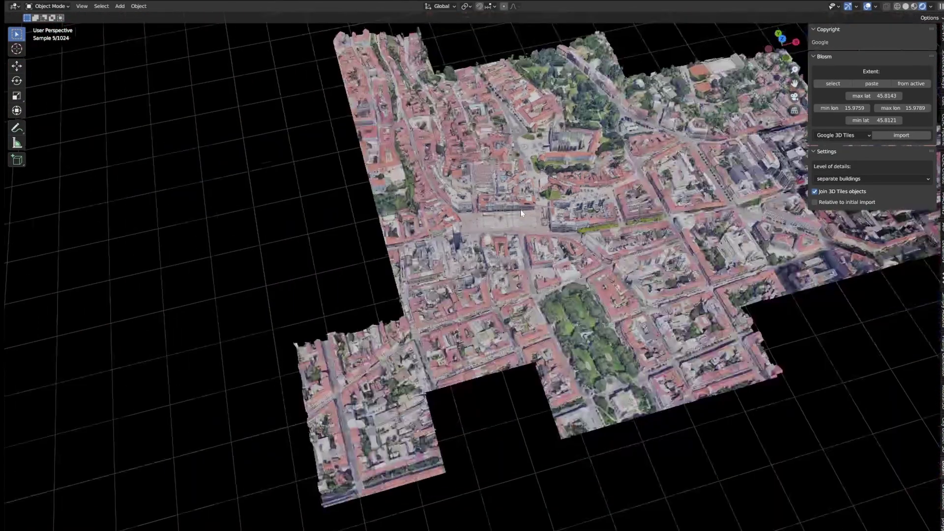
scroll(780, 217, up, 1)
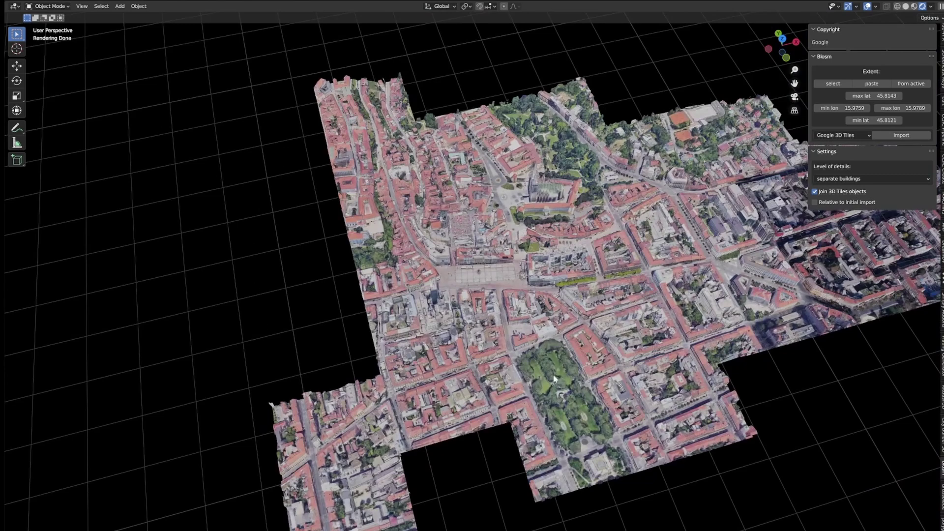
Step: Import the same Zagreb extent again with the level of details set to buildings with details
click(857, 178)
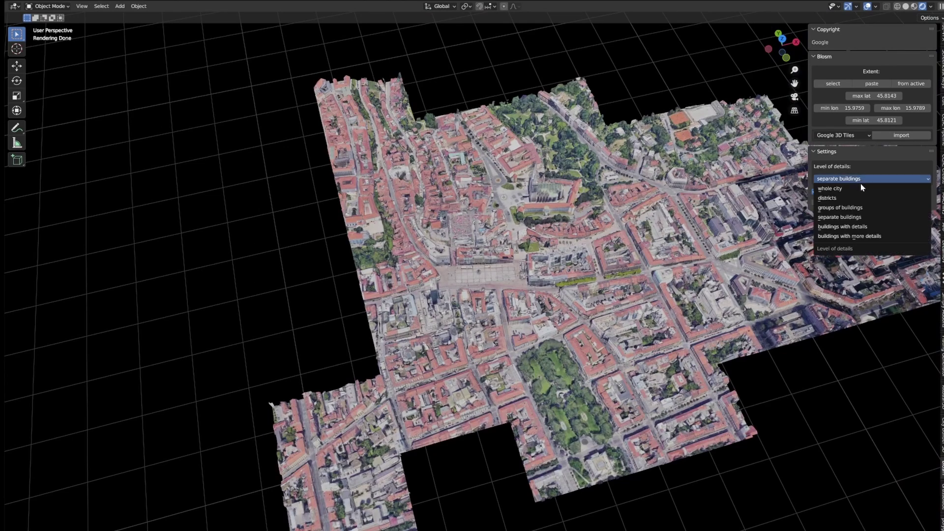
click(874, 227)
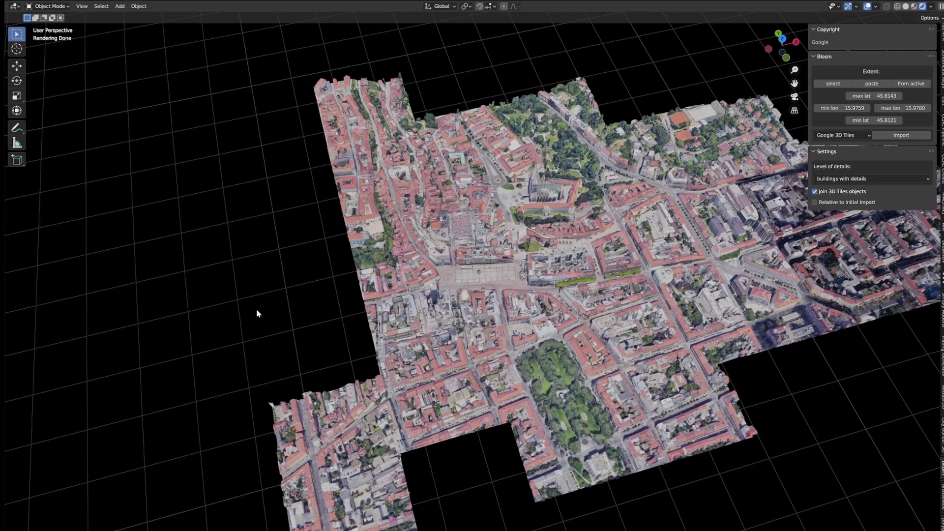
scroll(256, 309, down, 5)
middle_drag(257, 309, 10, 428)
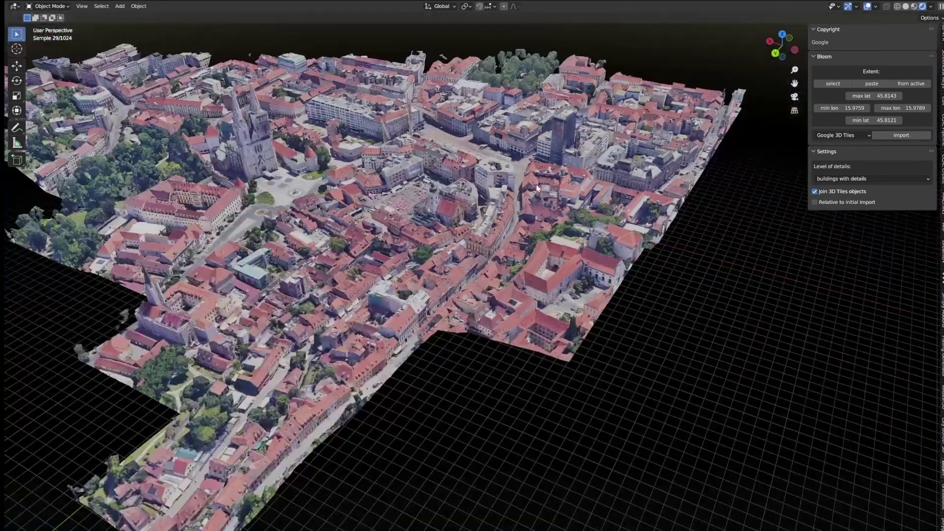
Step: Scale down the new buildings-with-details model and place it beside the first Zagreb import
middle_drag(537, 185, 532, 219)
shift+middle_drag(393, 236, 498, 313)
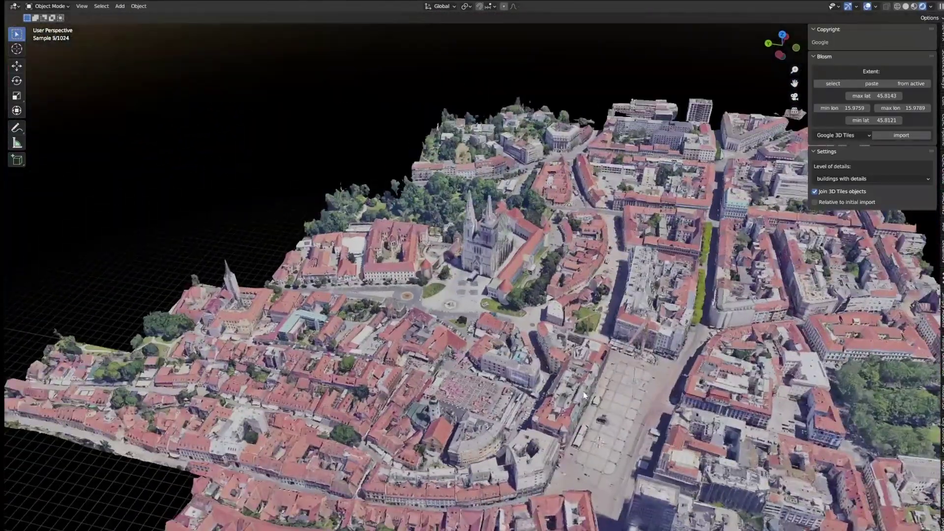
key(s)
key(Escape)
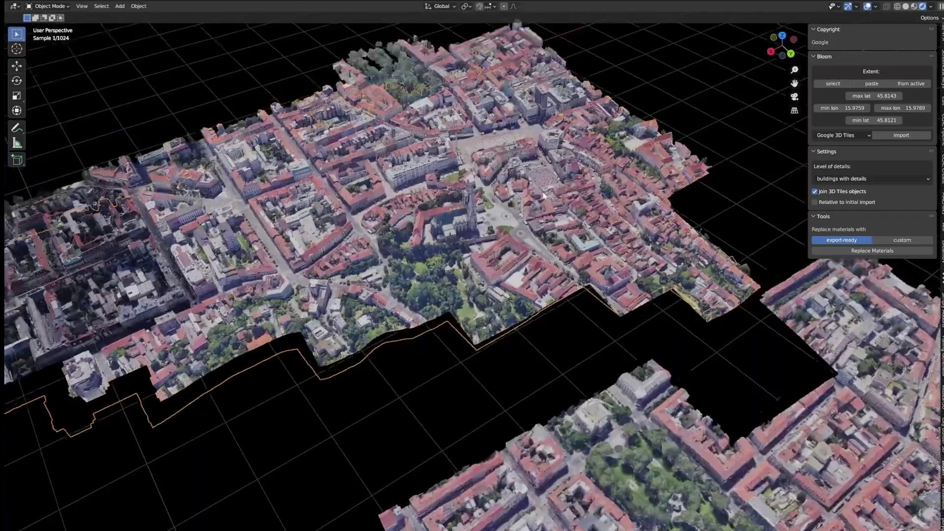
Step: Compare the cathedral in the buildings-with-details import with the same cathedral in the separate-buildings import
middle_drag(315, 276, 241, 286)
scroll(364, 284, up, 5)
shift+middle_drag(851, 428, 487, 265)
scroll(647, 355, up, 3)
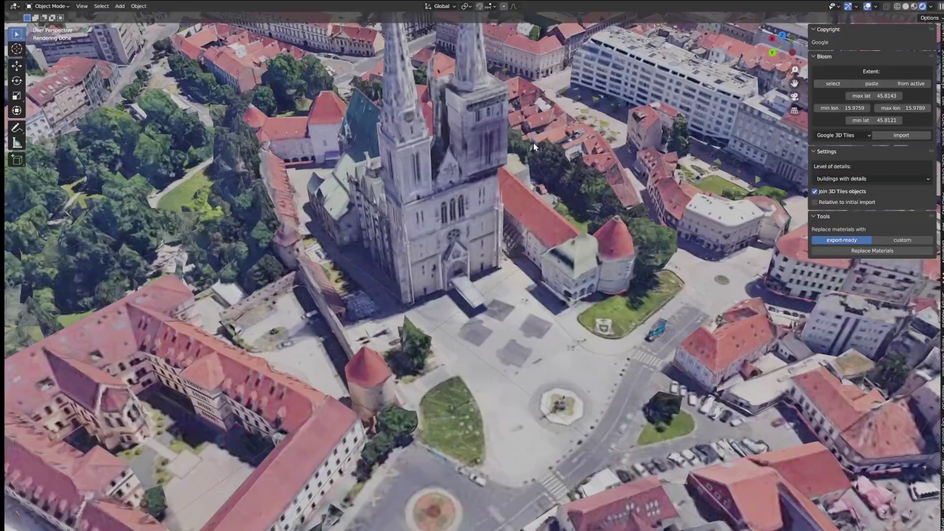
scroll(458, 237, down, 7)
shift+middle_drag(459, 237, 276, 360)
scroll(309, 282, up, 9)
shift+middle_drag(453, 192, 466, 269)
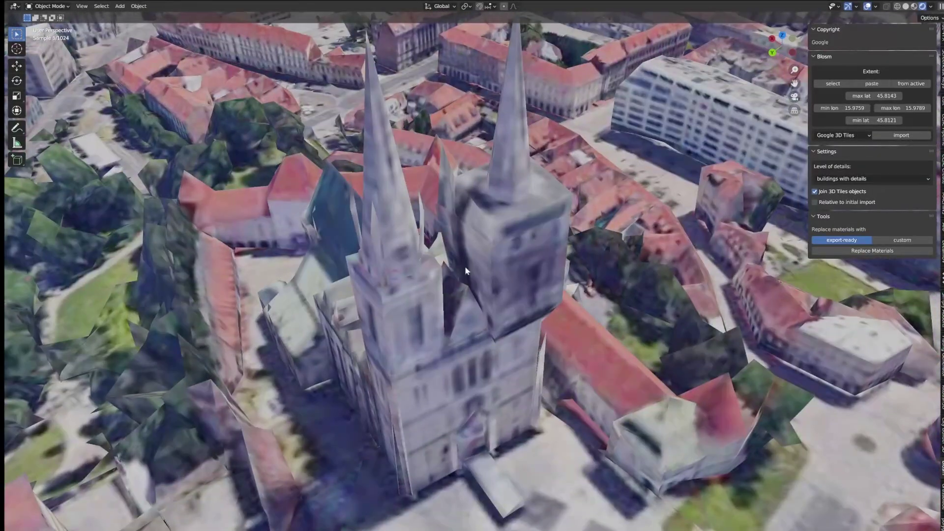
scroll(492, 370, up, 1)
shift+middle_drag(491, 368, 502, 226)
Step: Examine the main square, the tower block and nearby facades in the buildings-with-details import
scroll(651, 397, down, 10)
shift+middle_drag(650, 397, 364, 482)
scroll(524, 306, up, 4)
scroll(523, 306, up, 3)
middle_drag(523, 306, 549, 297)
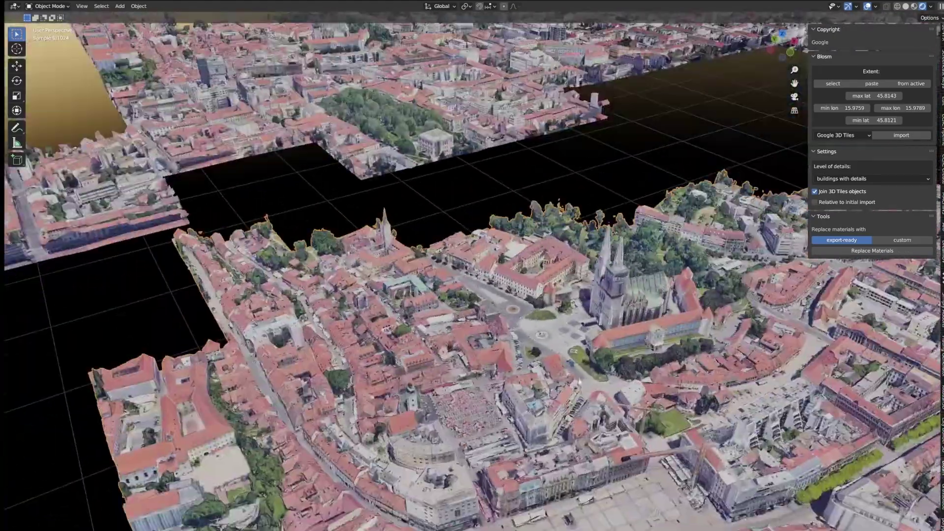
scroll(549, 297, up, 3)
scroll(550, 298, up, 4)
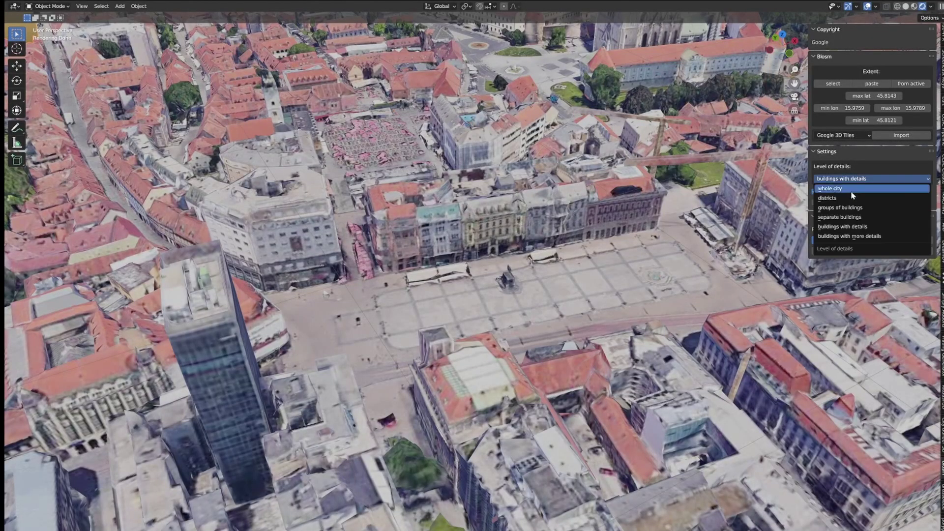
Step: Import the Zagreb extent with the level of details at buildings with more details and scale the new model down
click(859, 237)
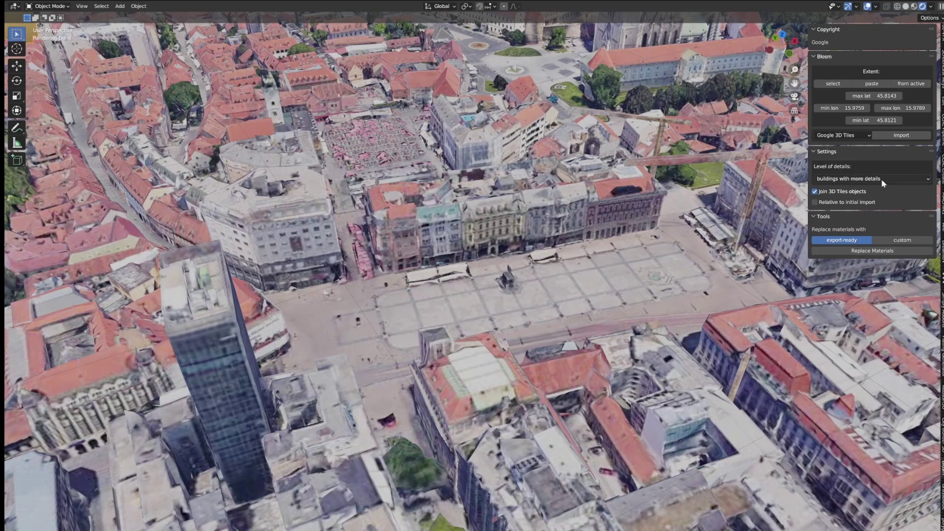
click(902, 135)
scroll(500, 233, down, 12)
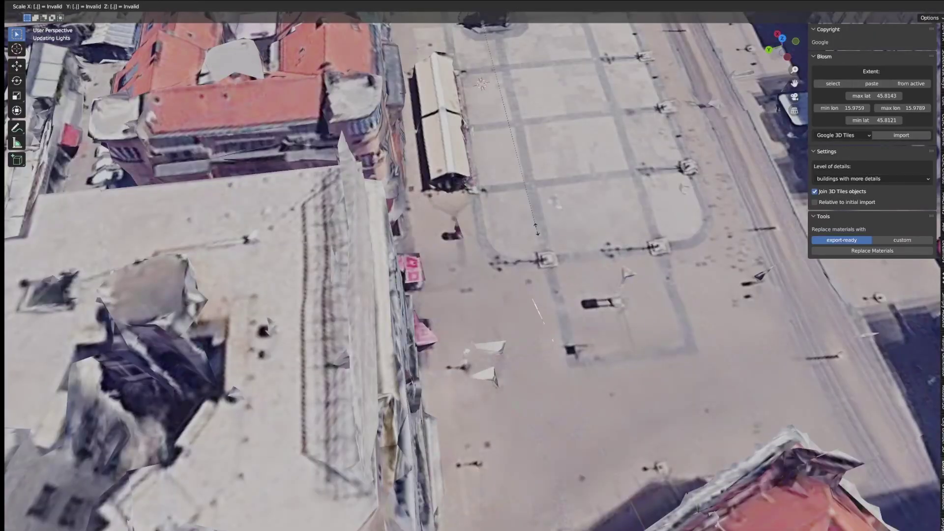
key(Escape)
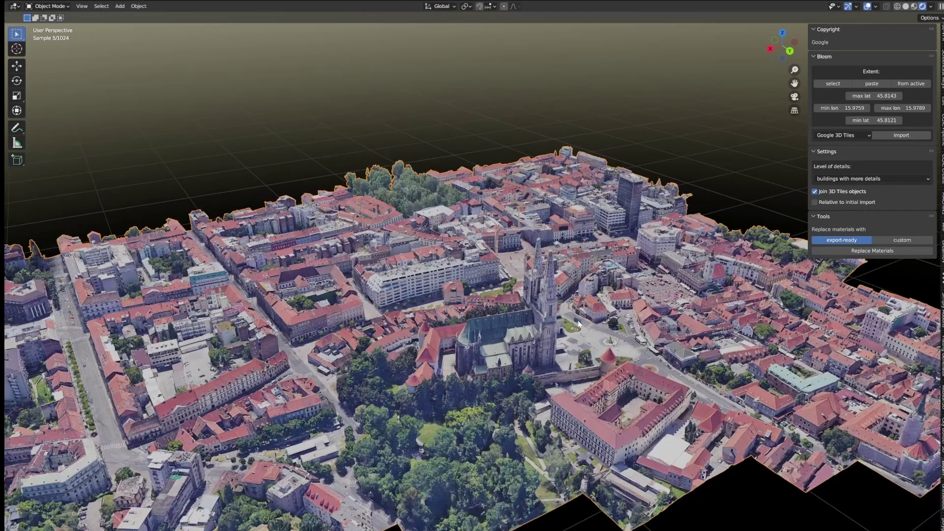
Step: Examine the main square and its surrounding buildings in the buildings-with-more-details import
middle_drag(589, 306, 614, 354)
scroll(630, 364, up, 5)
scroll(614, 355, up, 2)
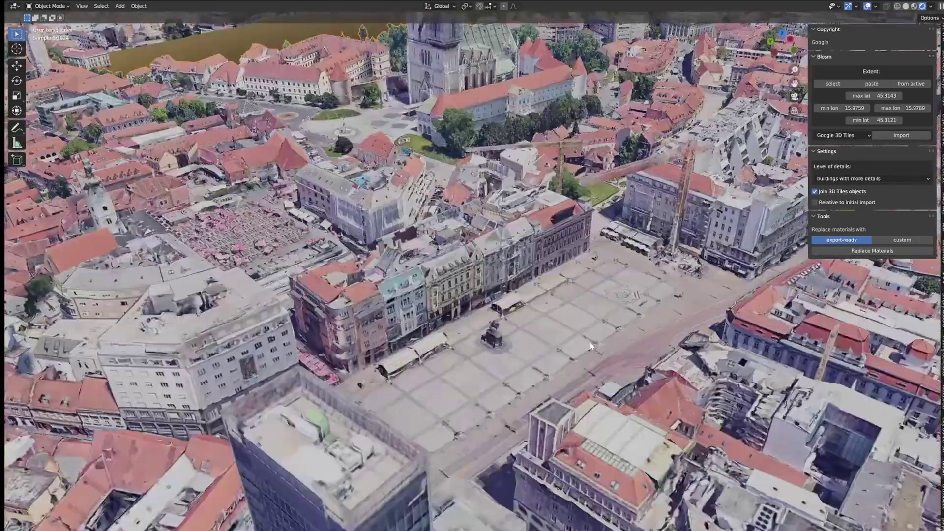